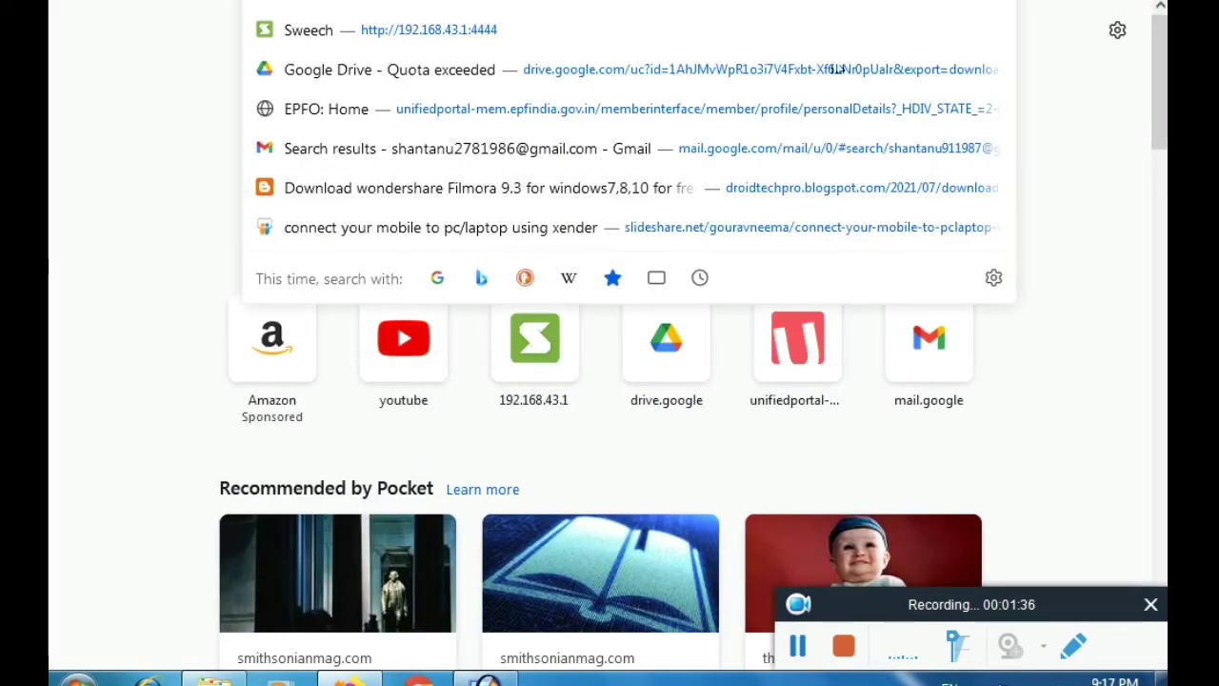
Search the web for "epfo" and look through the results
text(epf)
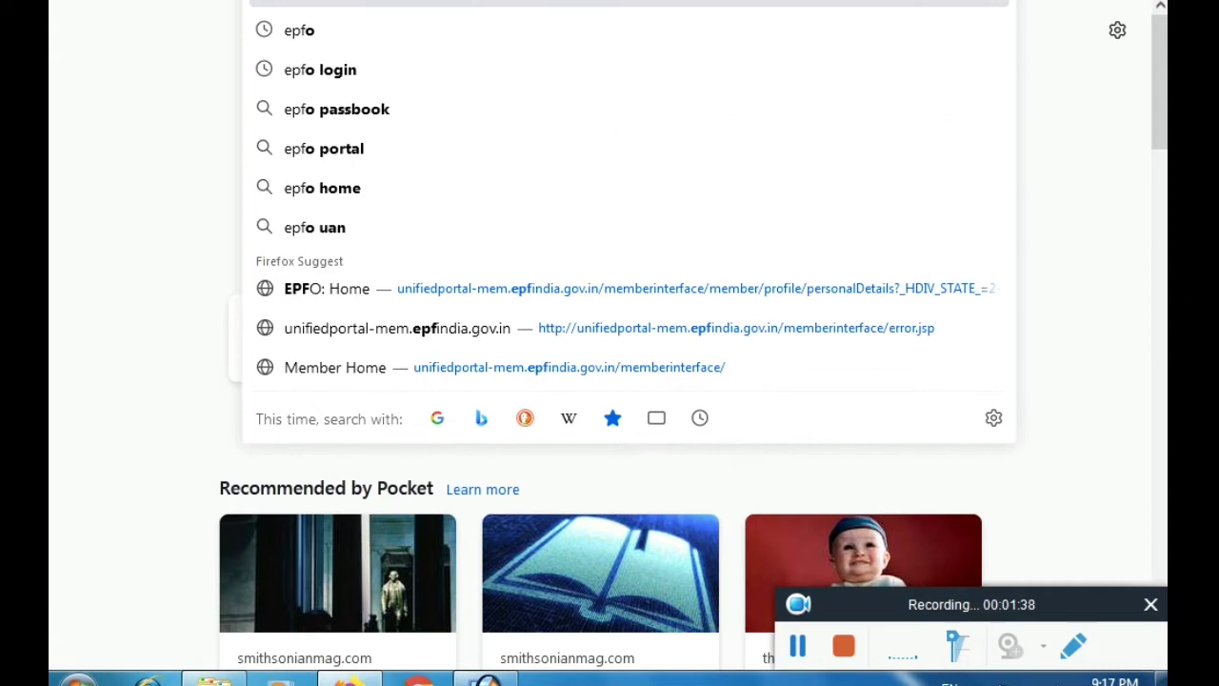
text(o)
key(Return)
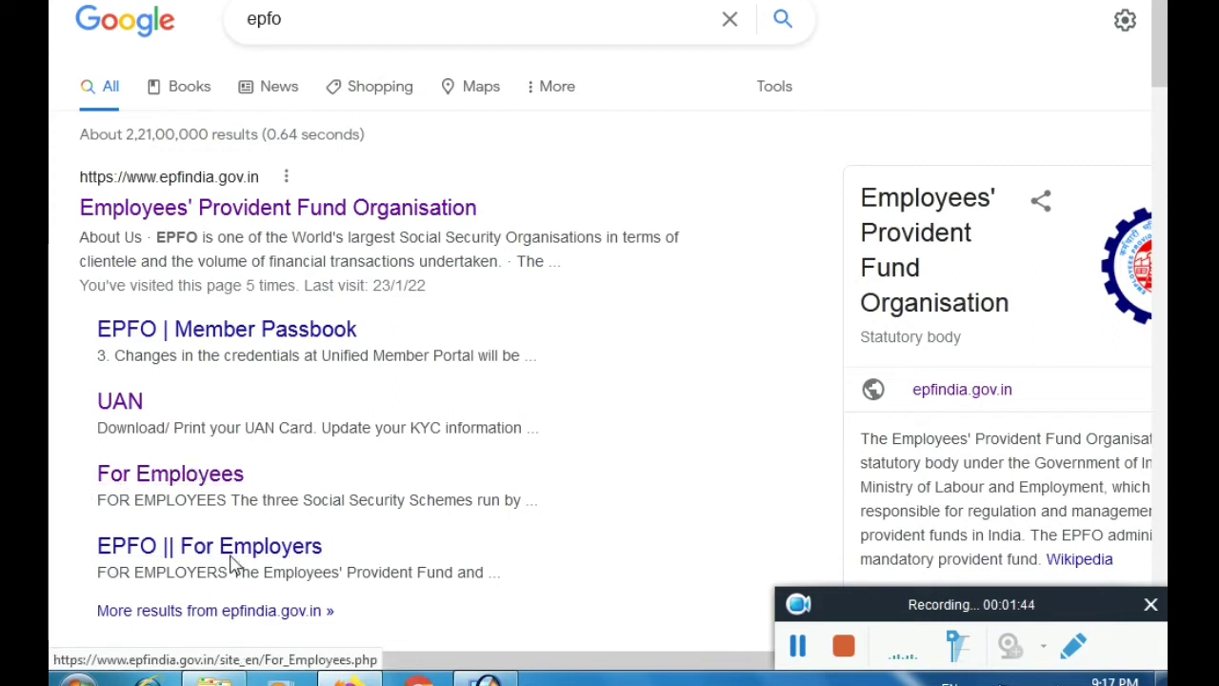
scroll(177, 395, down, 3)
scroll(177, 395, up, 1)
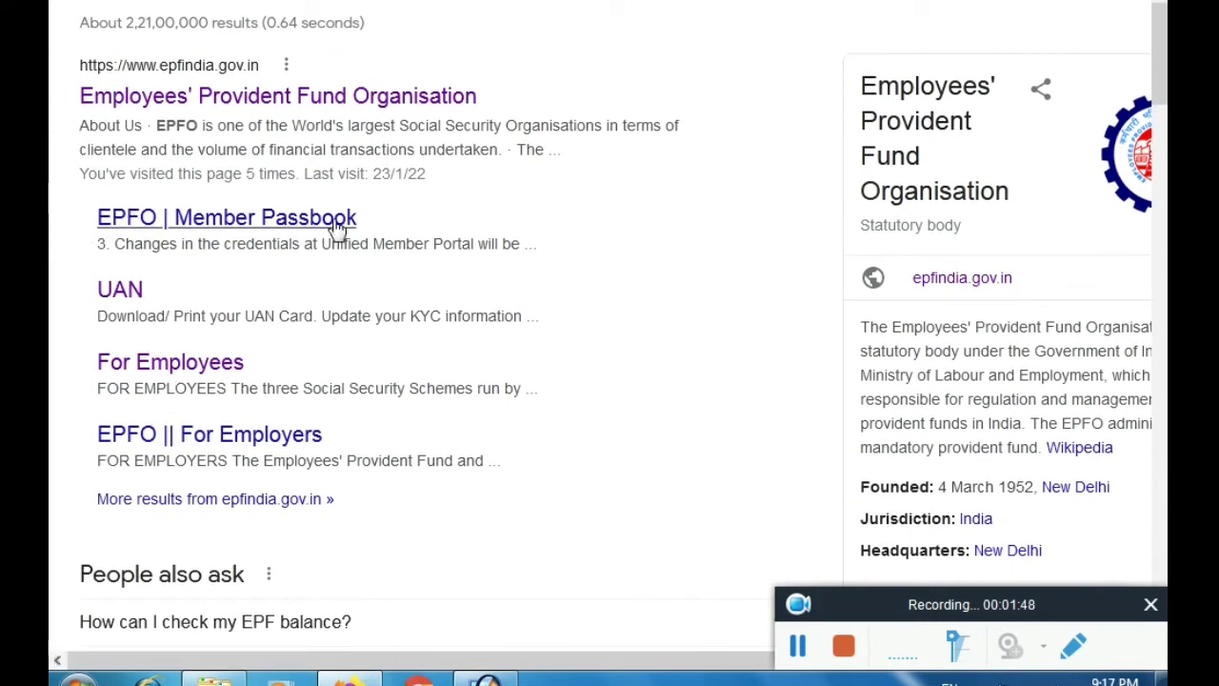
scroll(336, 386, down, 1)
scroll(338, 386, up, 3)
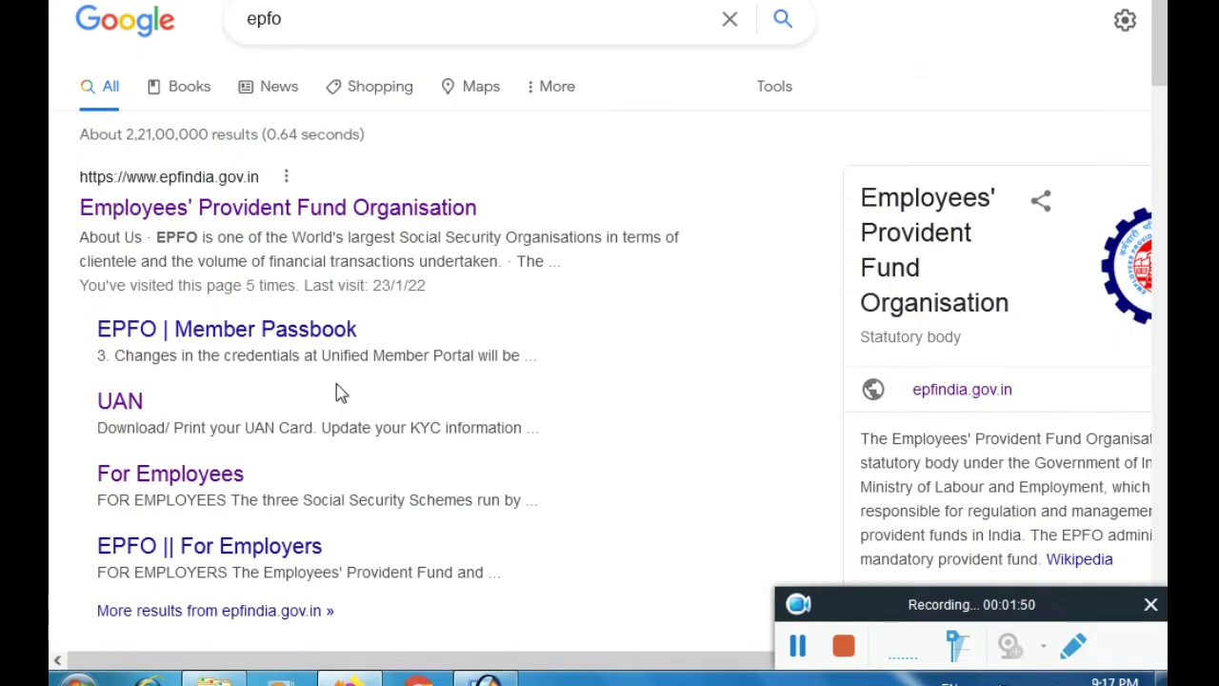
scroll(369, 371, down, 3)
scroll(370, 372, up, 3)
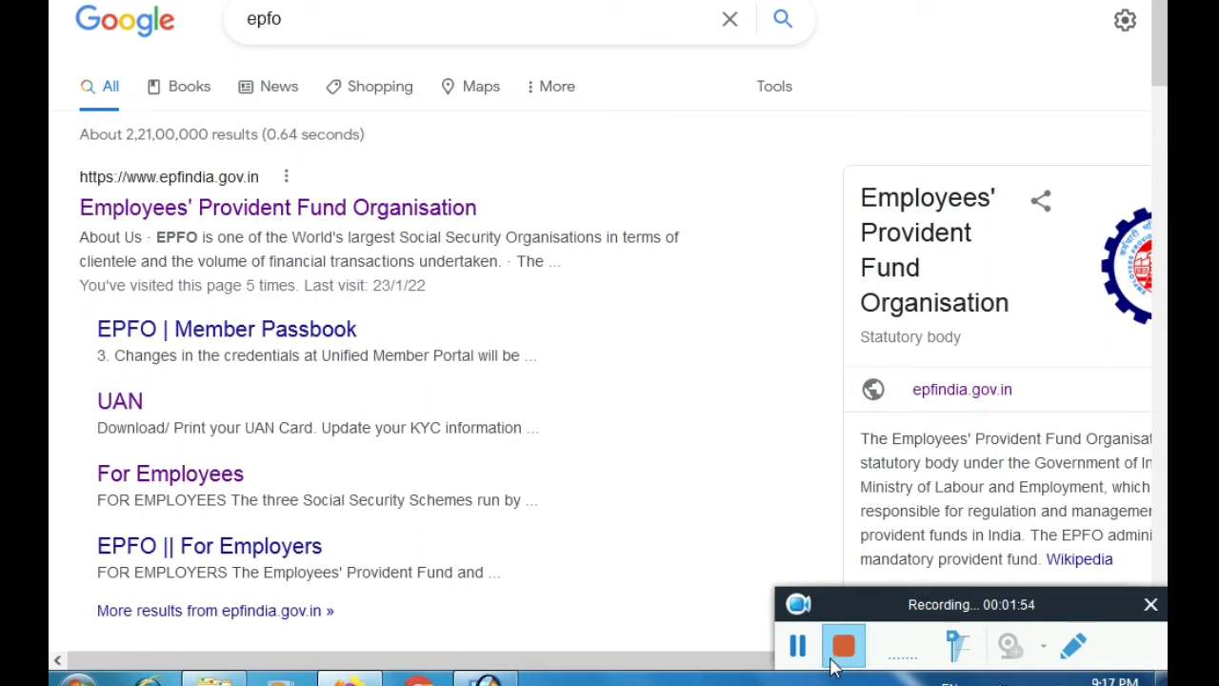
Search for "epfo member" and open the Member Home result of the EPFO unified portal
click(798, 646)
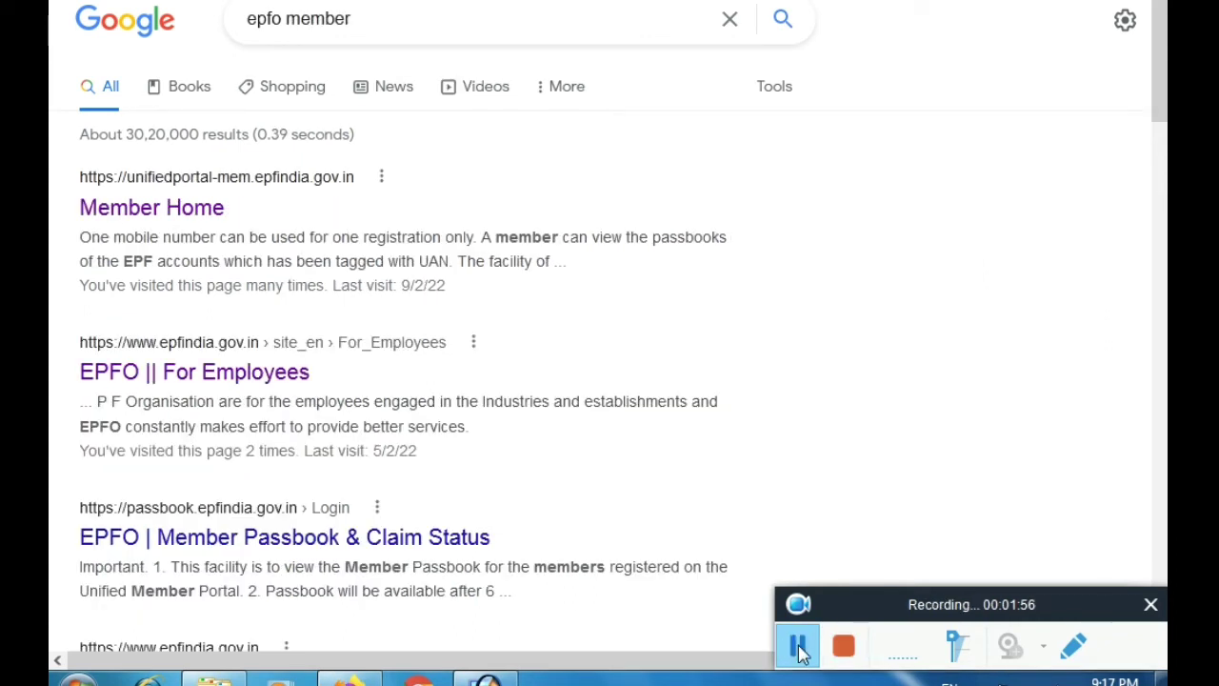
click(181, 225)
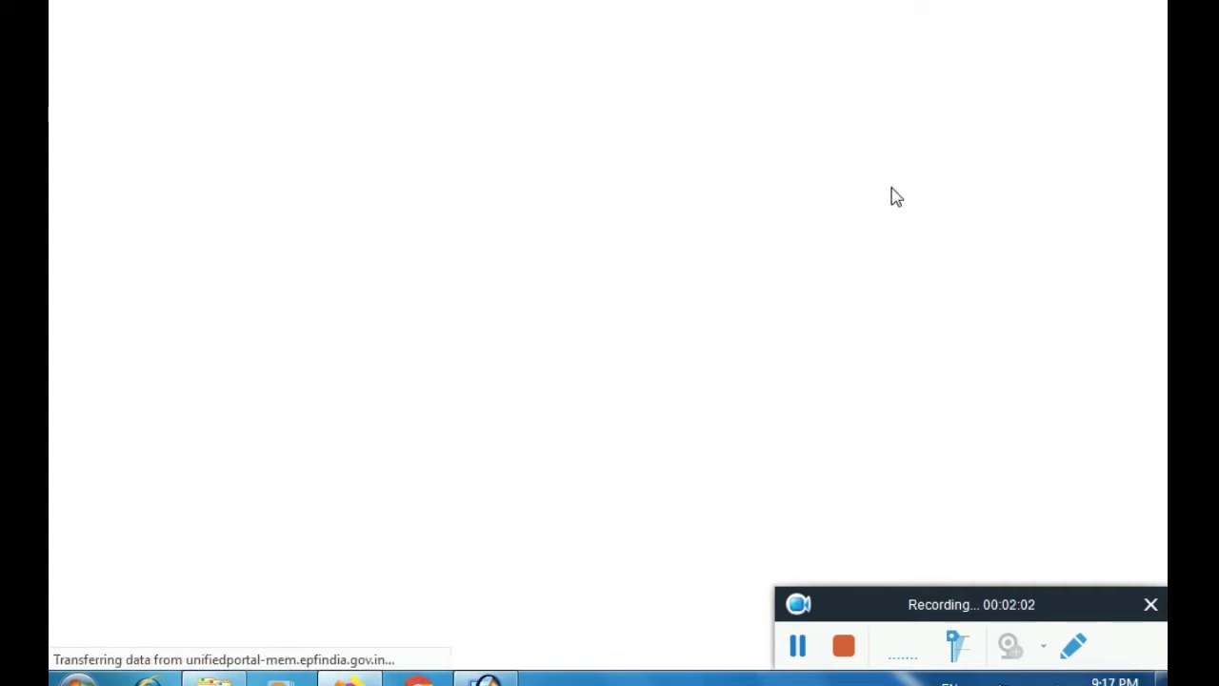
Sign in to the member portal with the account's UAN and password, and decline saving the login in the browser
click(1003, 222)
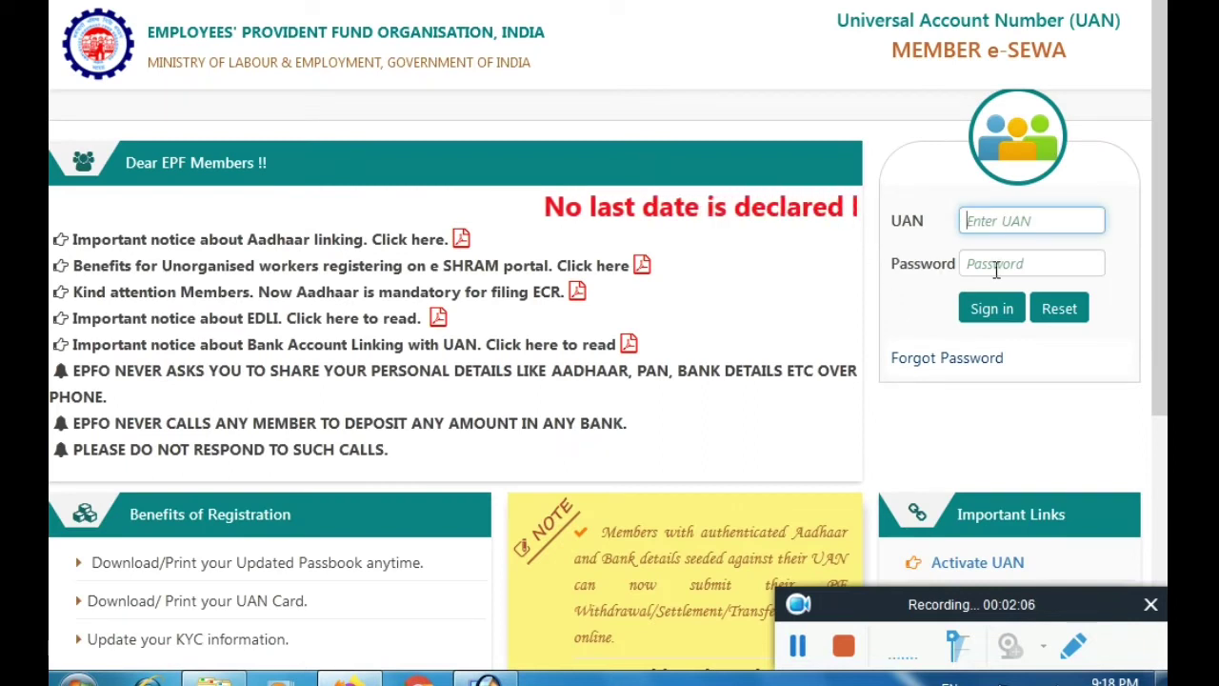
key(ctrl+v)
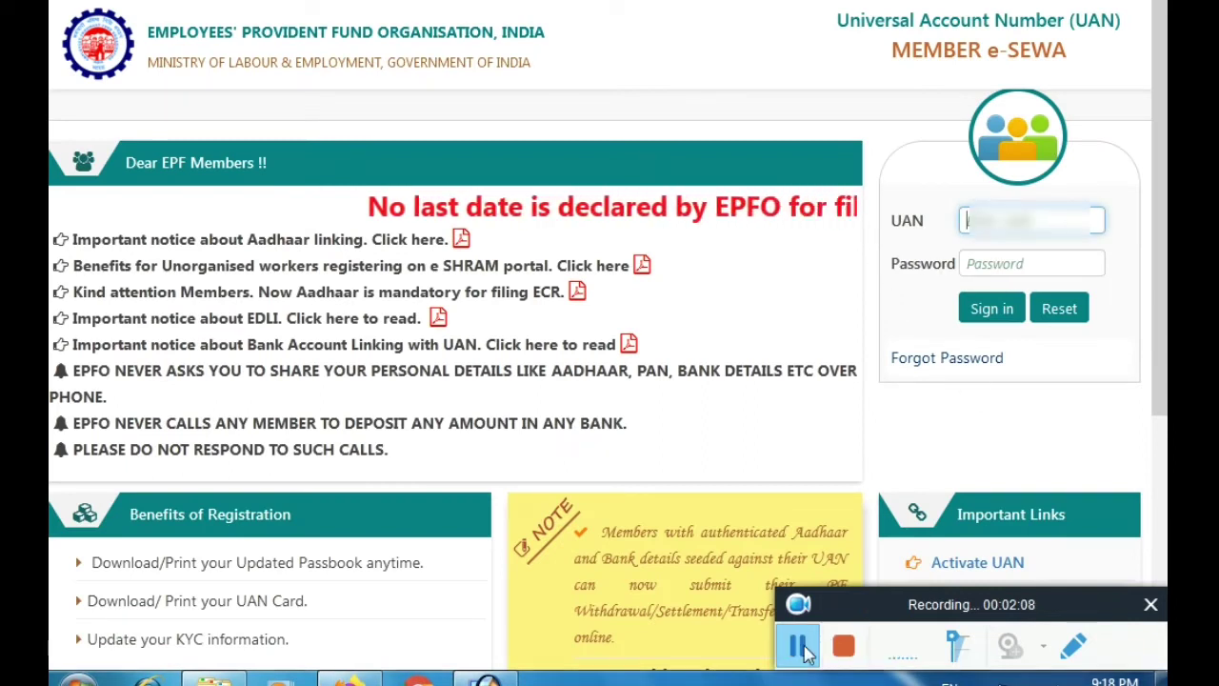
key(Tab)
key(ctrl+v)
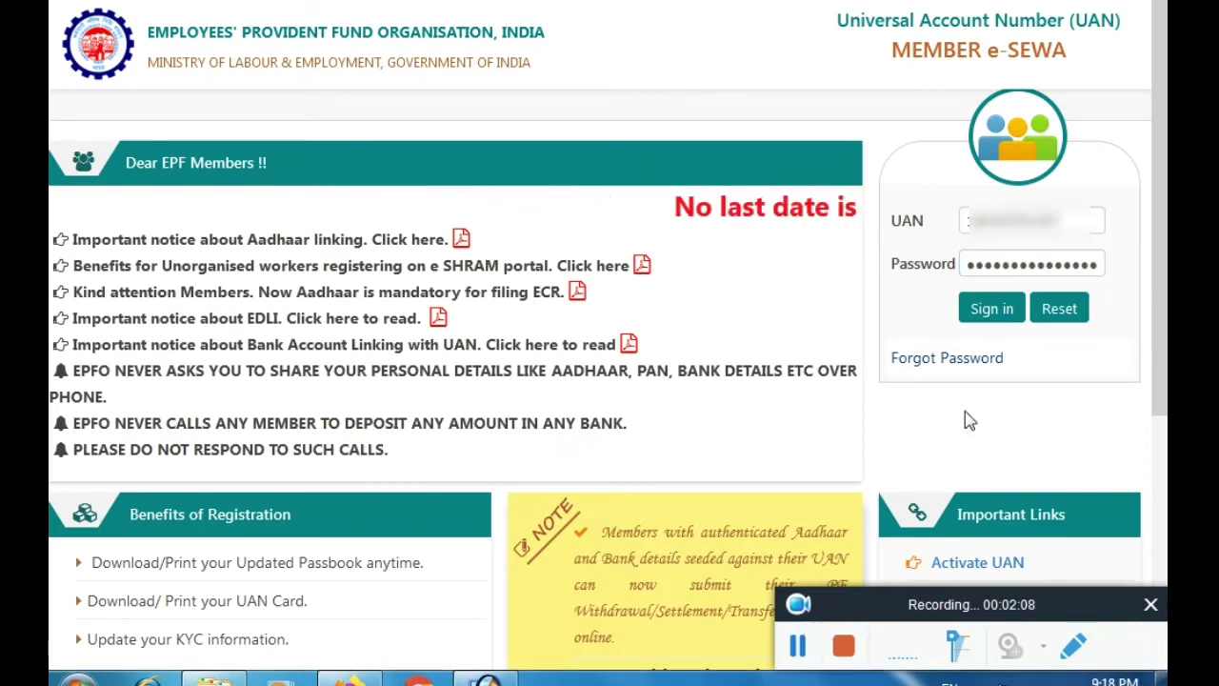
click(987, 314)
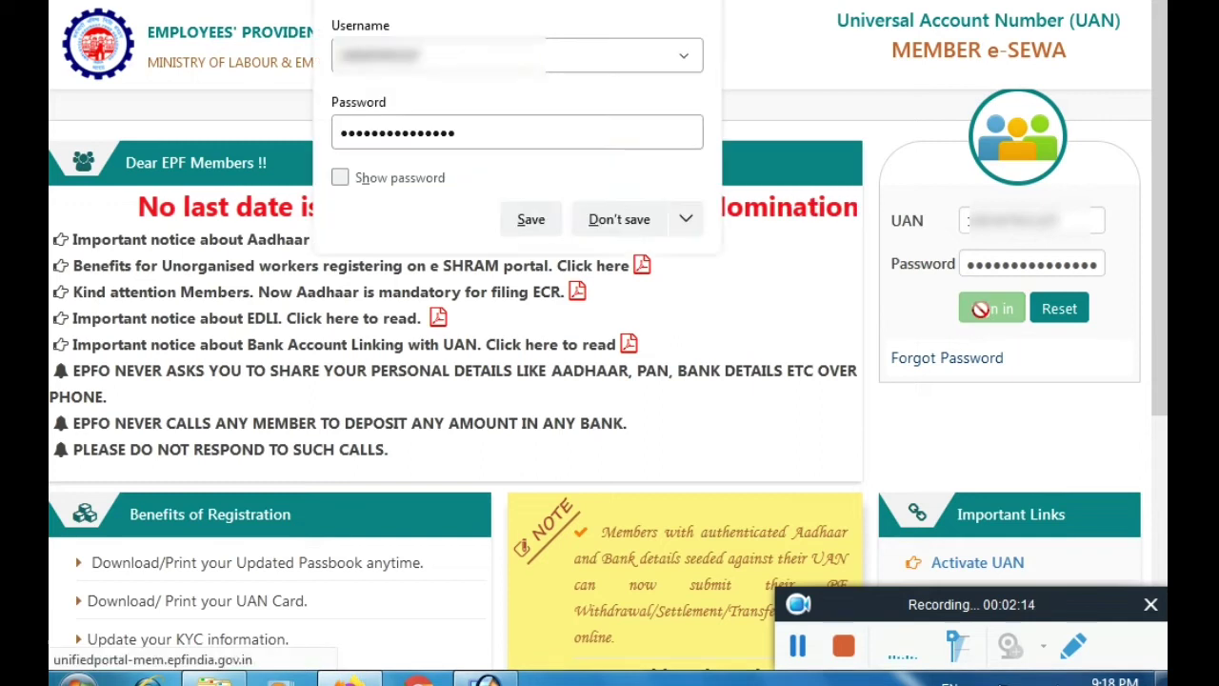
click(643, 234)
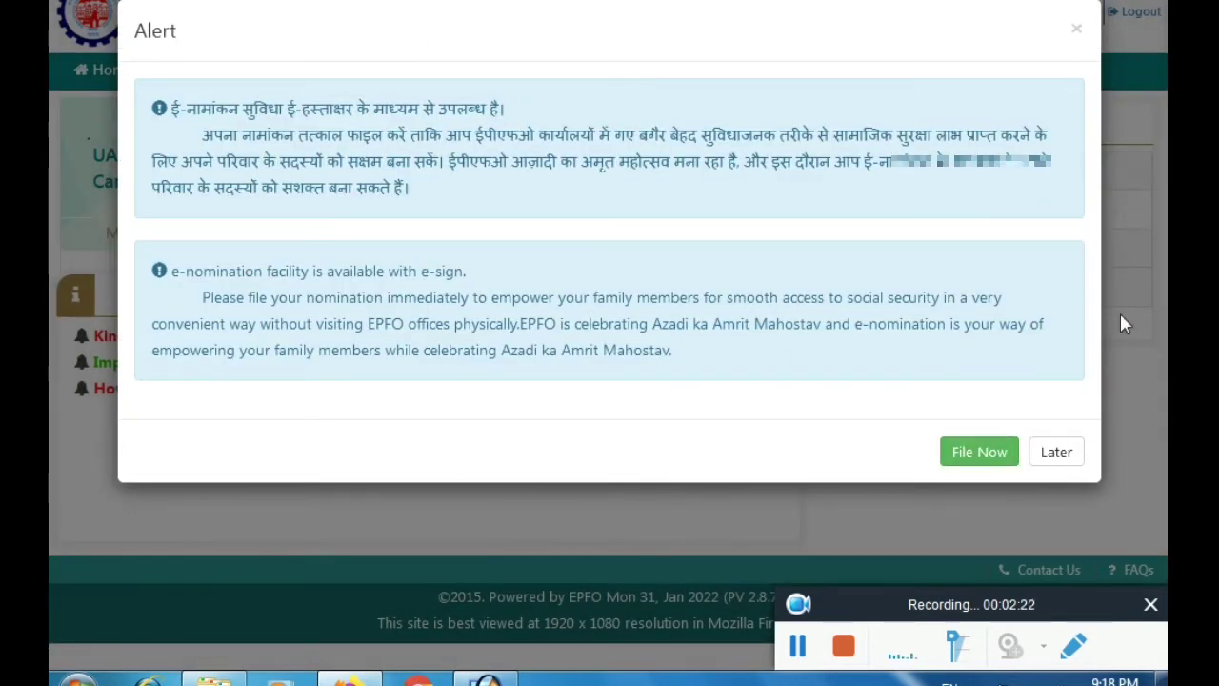
Postpone filing in the e-nomination alert and open the member's E-Nomination page
click(1069, 460)
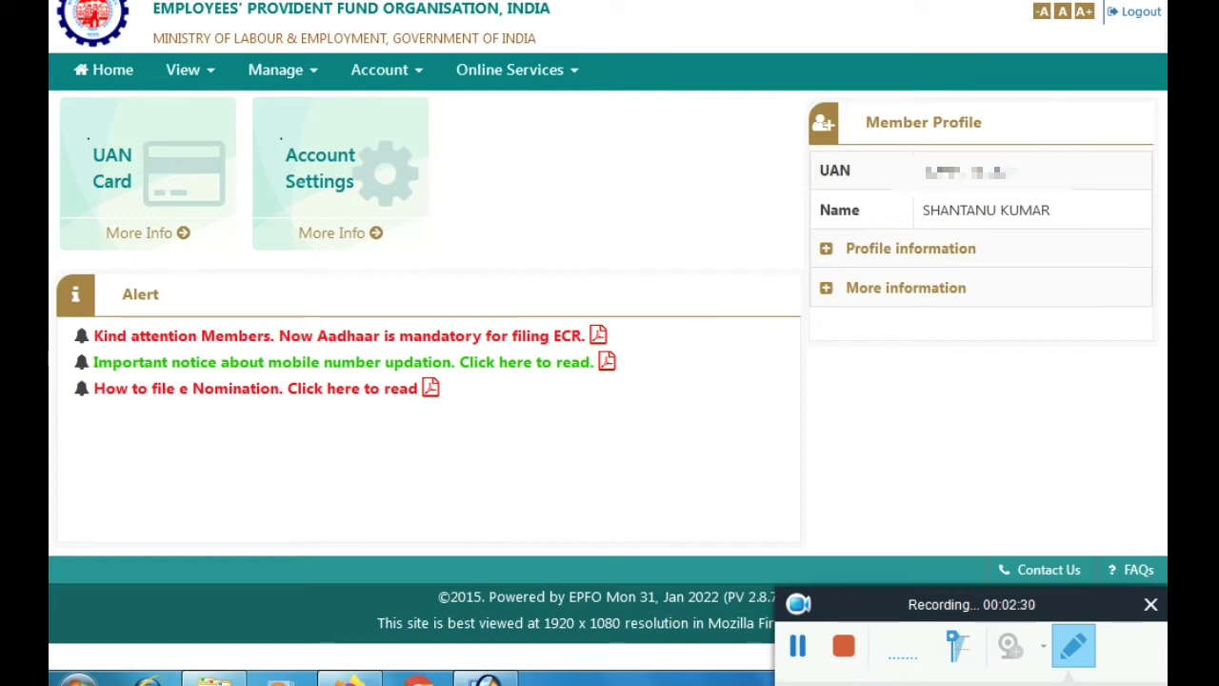
drag(223, 52, 338, 97)
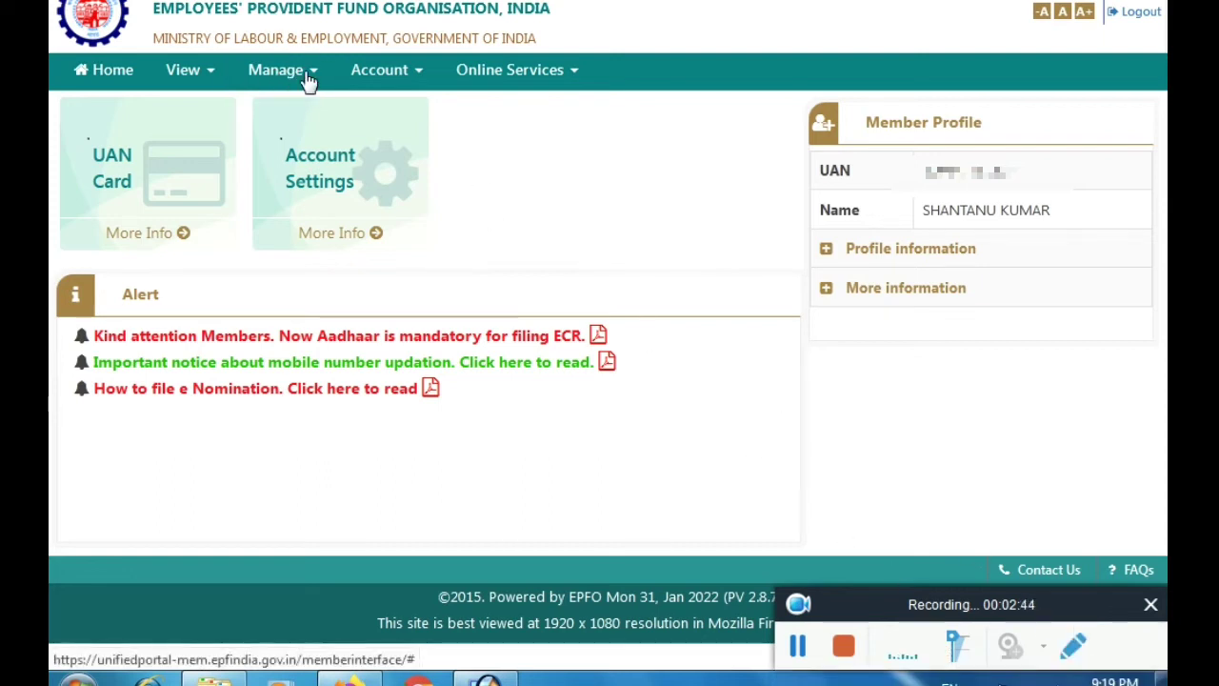
click(308, 81)
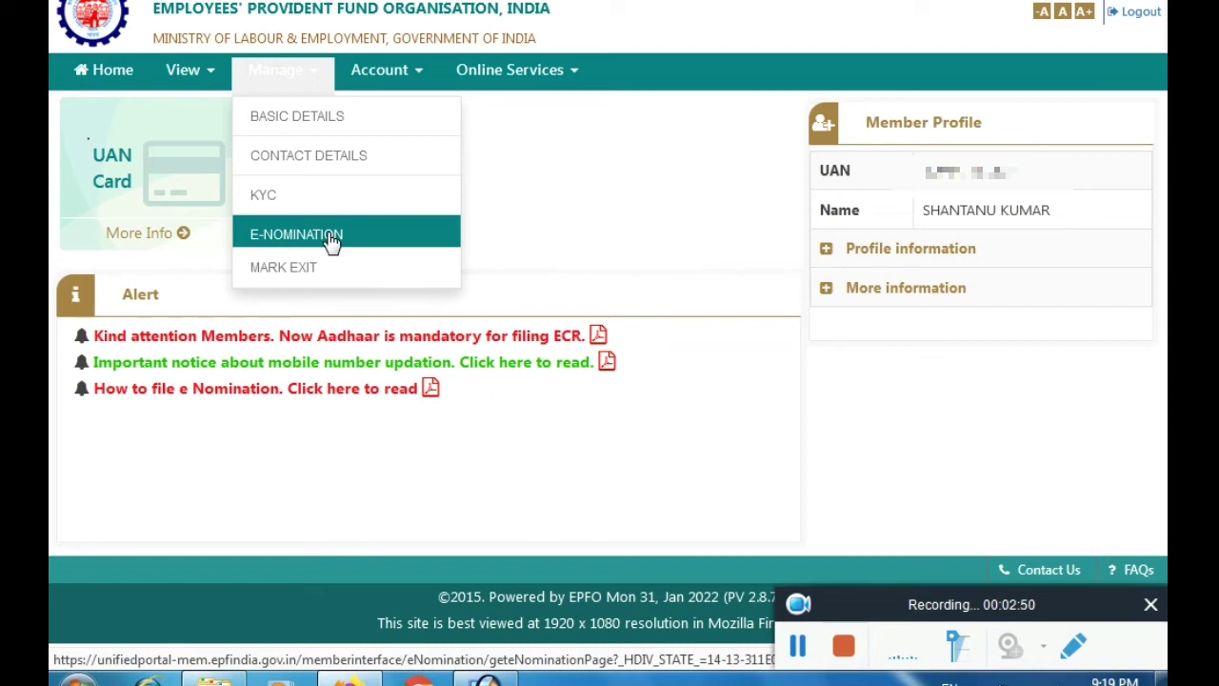
click(331, 243)
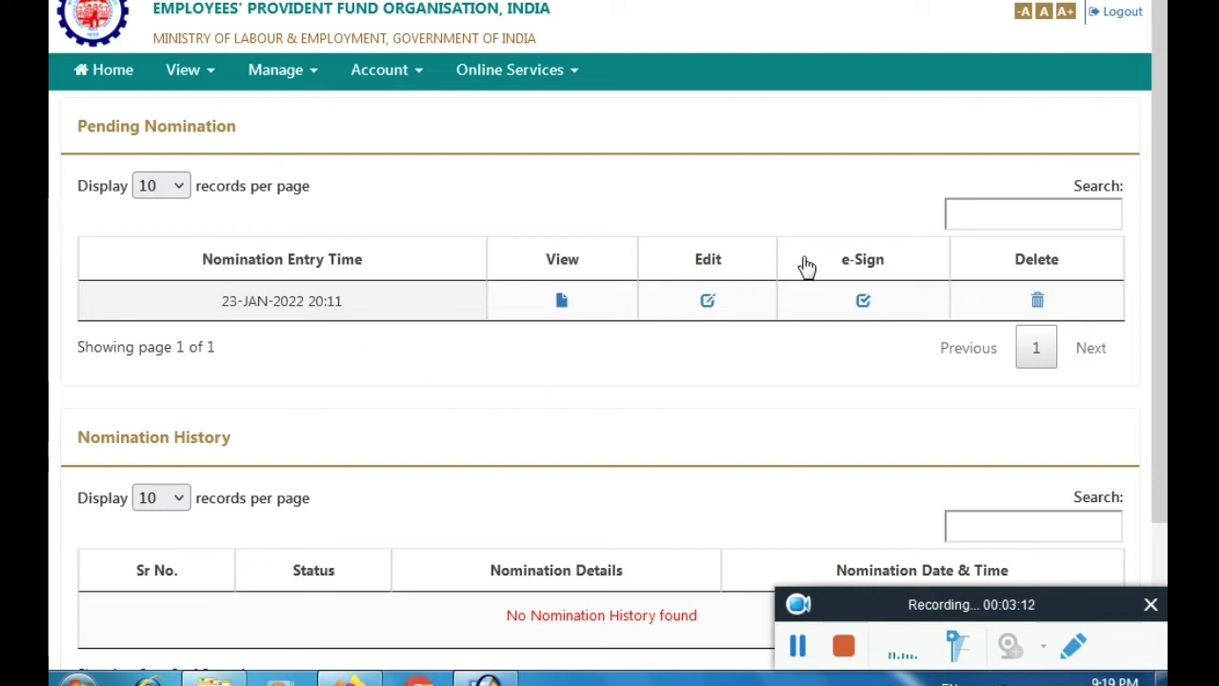
click(1071, 646)
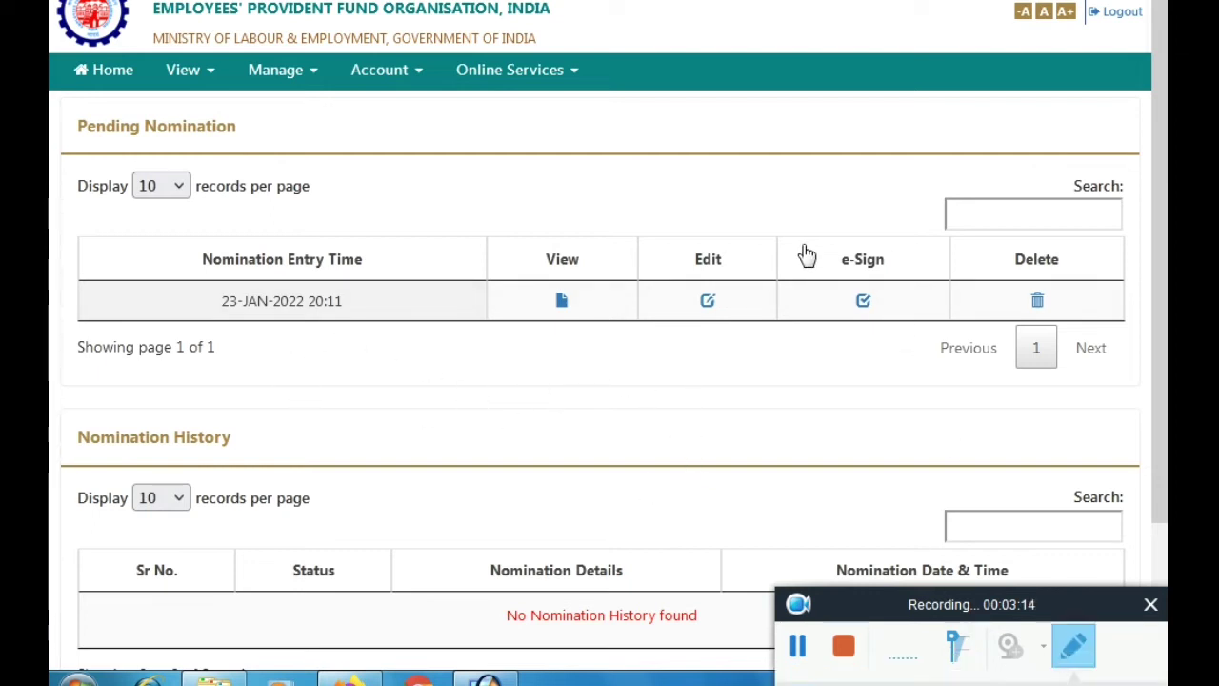
drag(791, 231, 921, 347)
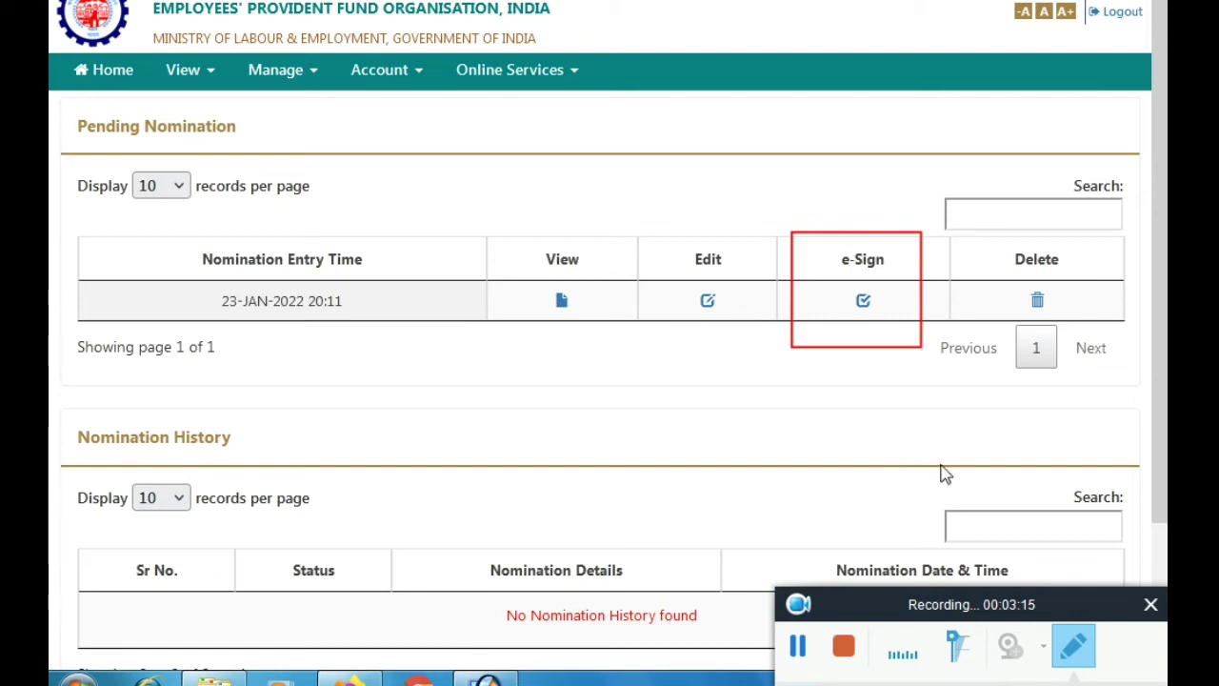
click(1074, 643)
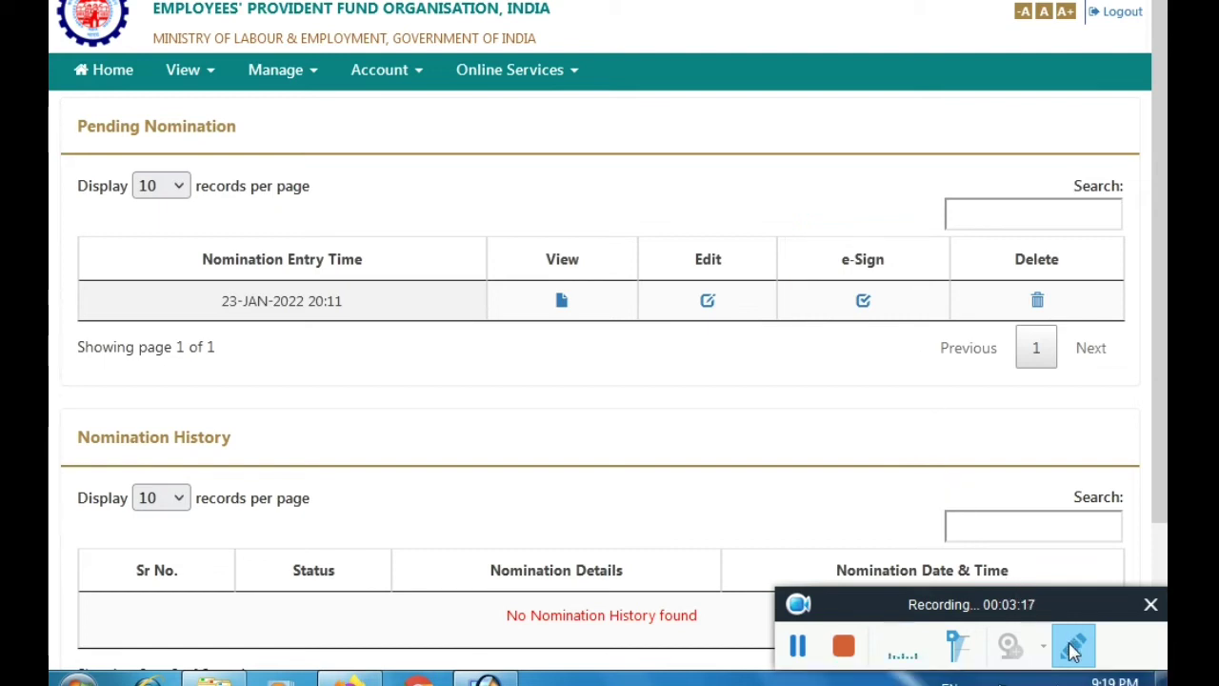
Start e-signing the pending nomination entered on 23-JAN-2022
click(862, 303)
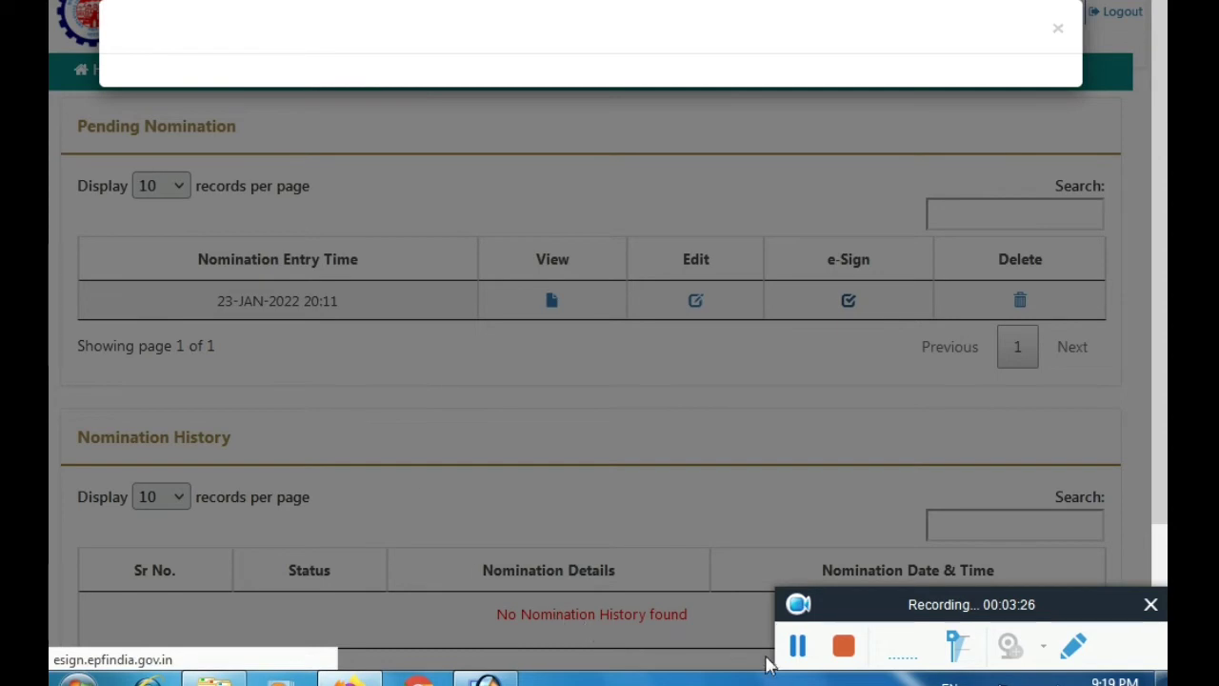
click(797, 646)
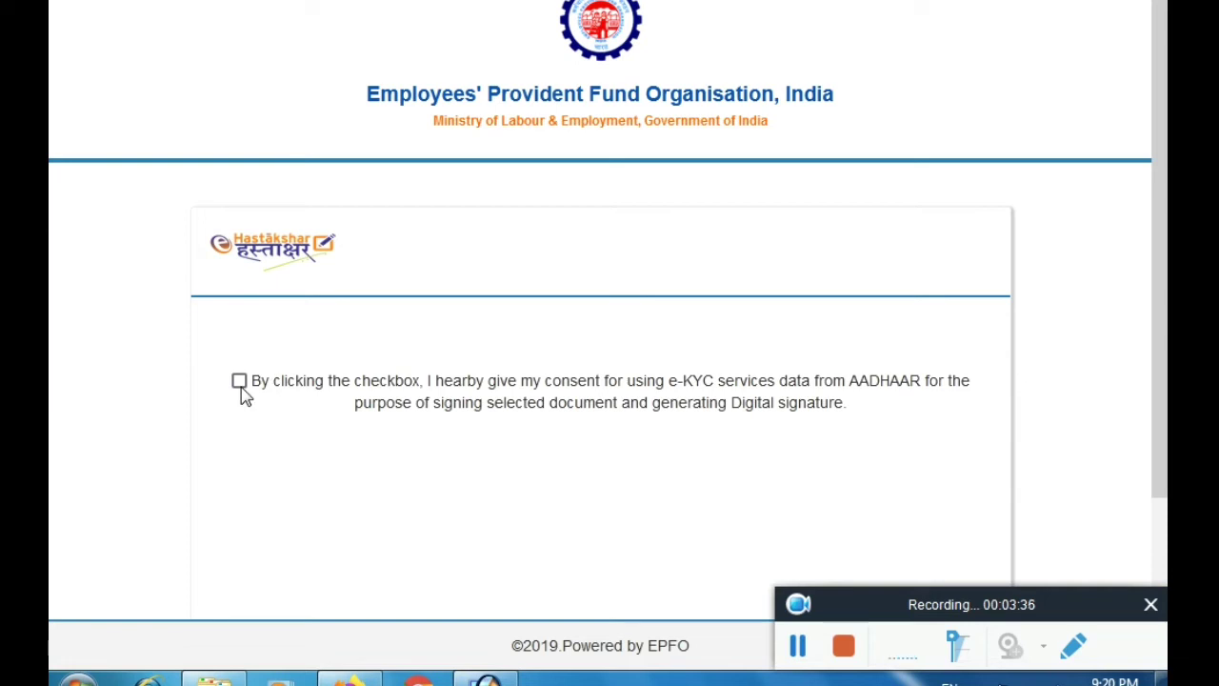
click(1071, 647)
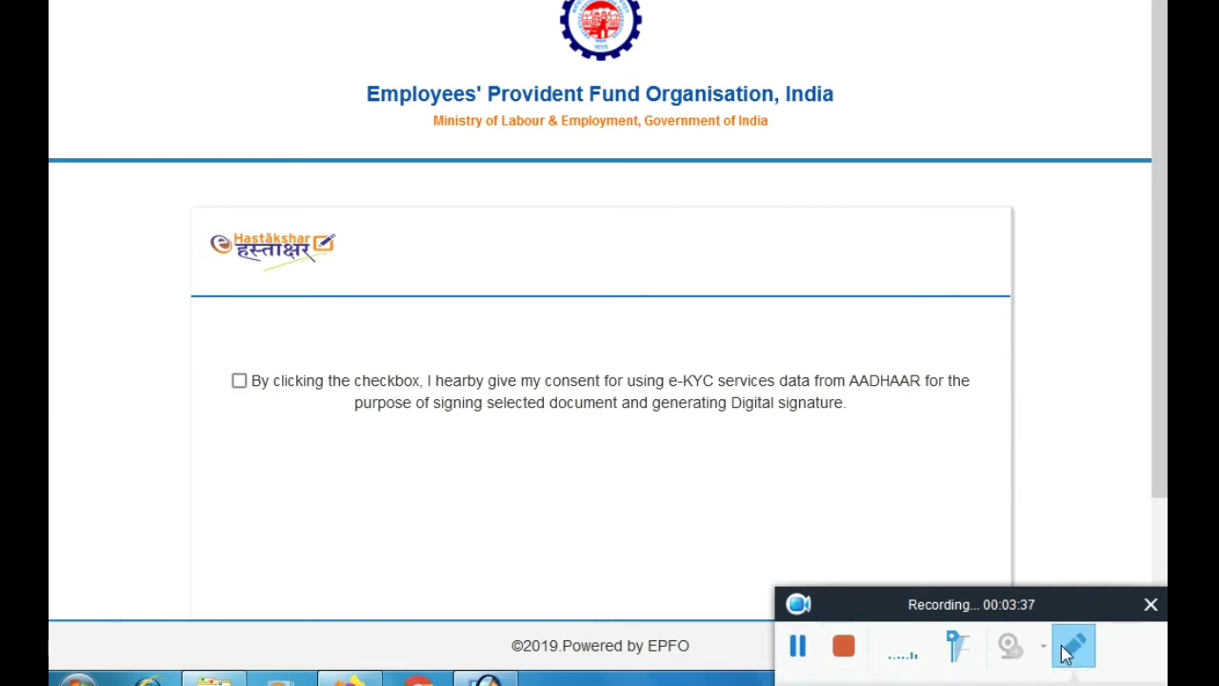
click(197, 357)
drag(205, 355, 269, 430)
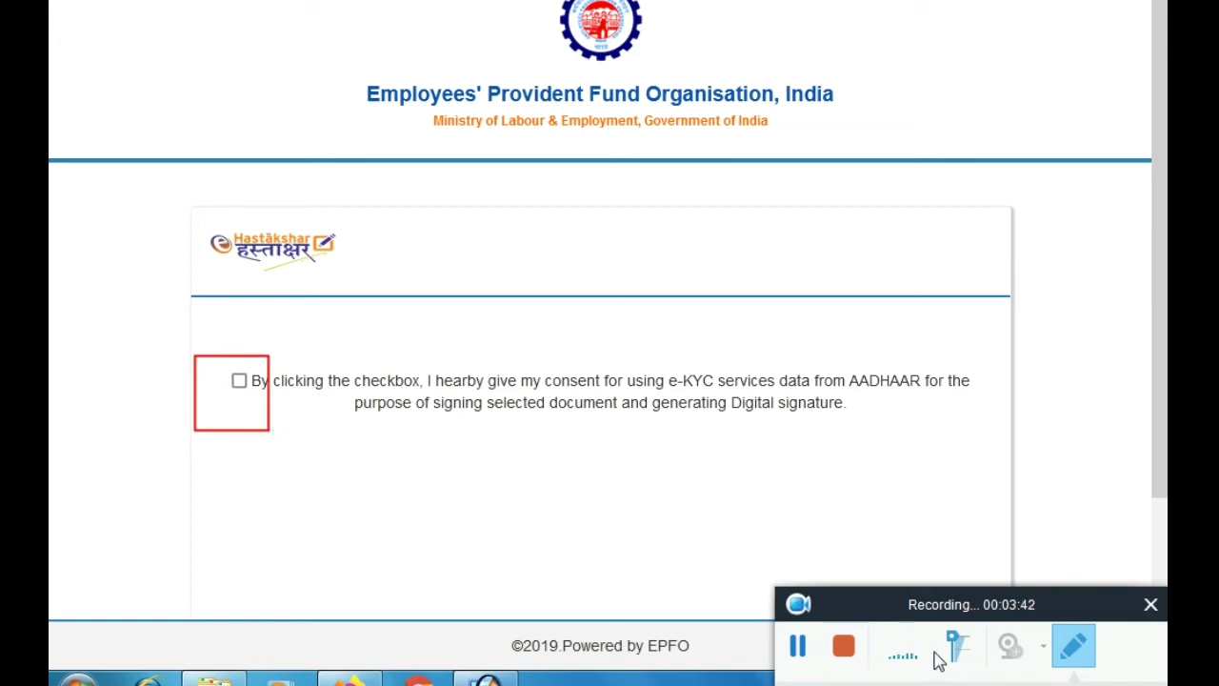
click(1072, 650)
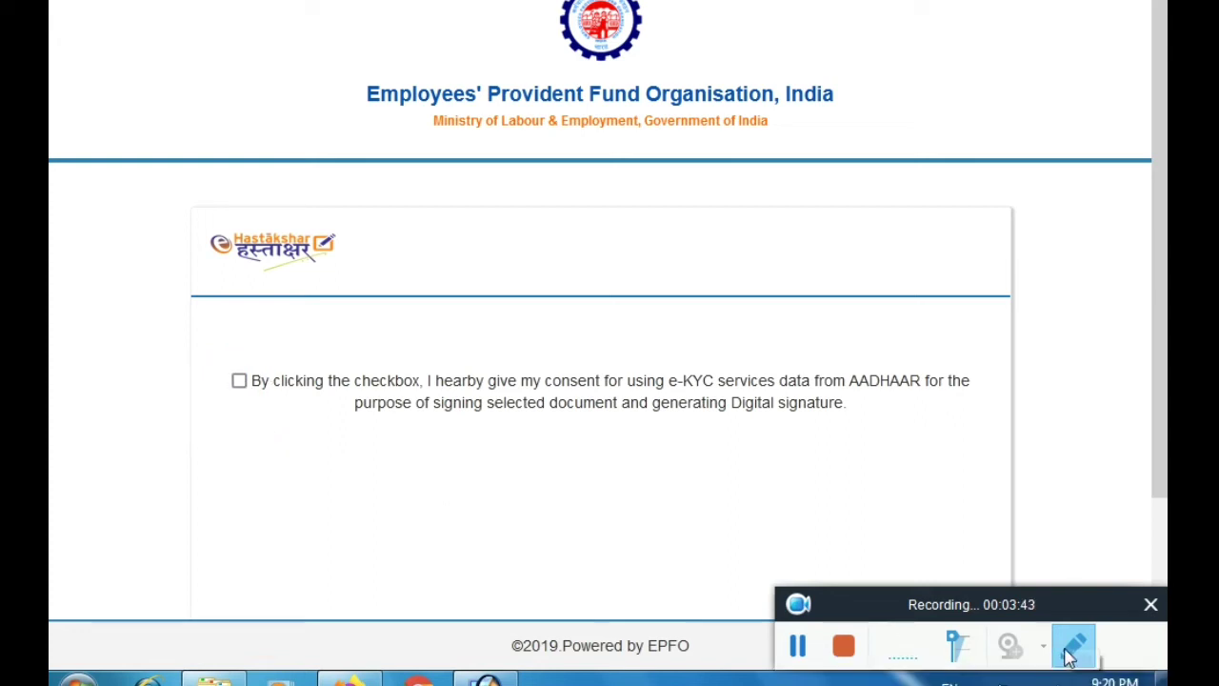
Give consent for using Aadhaar e-KYC data to sign the document, and enter the member's Aadhaar number
click(239, 382)
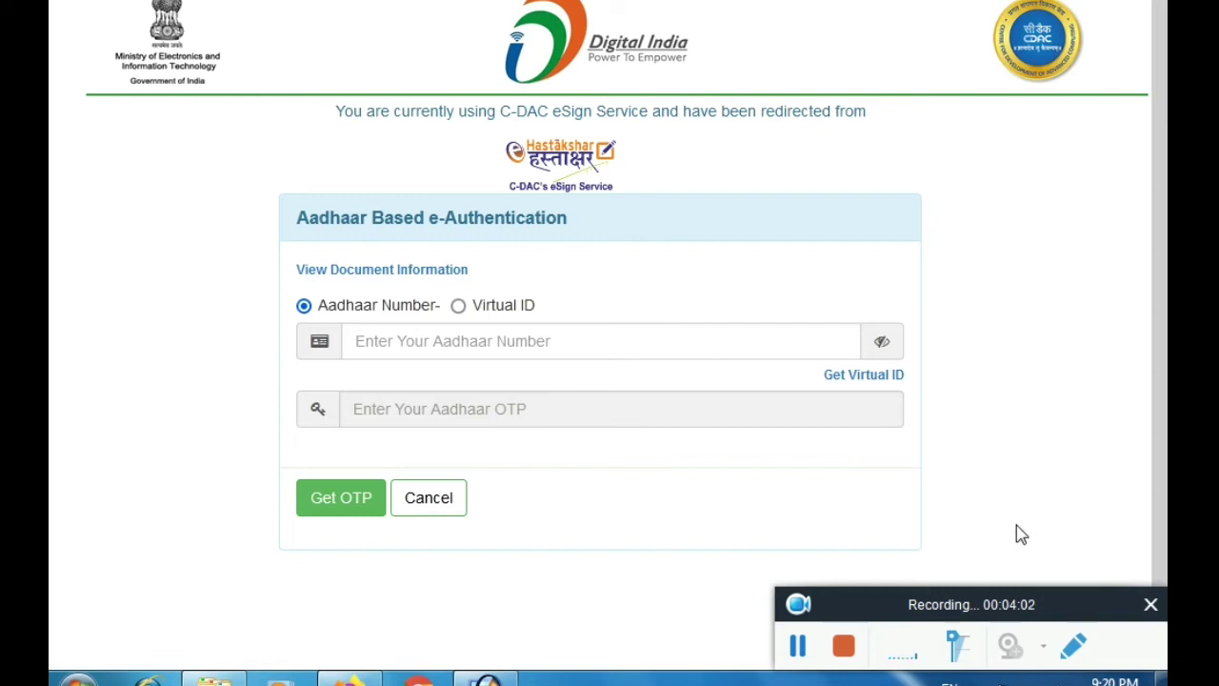
click(355, 347)
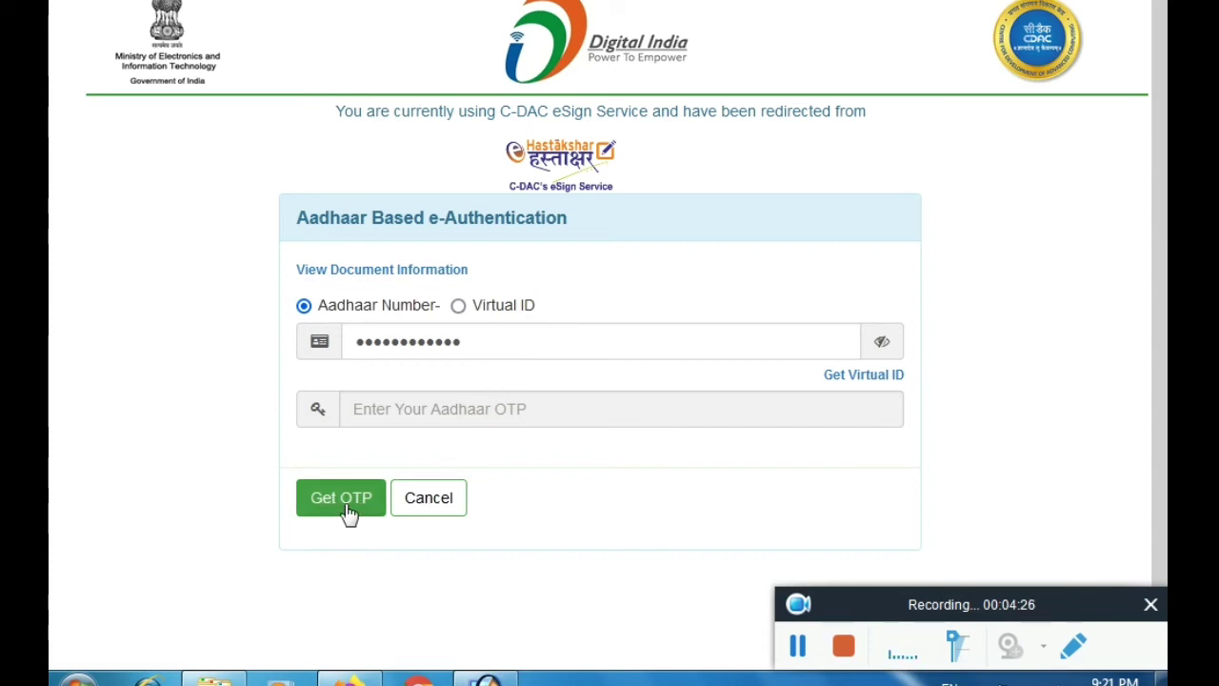
click(1073, 646)
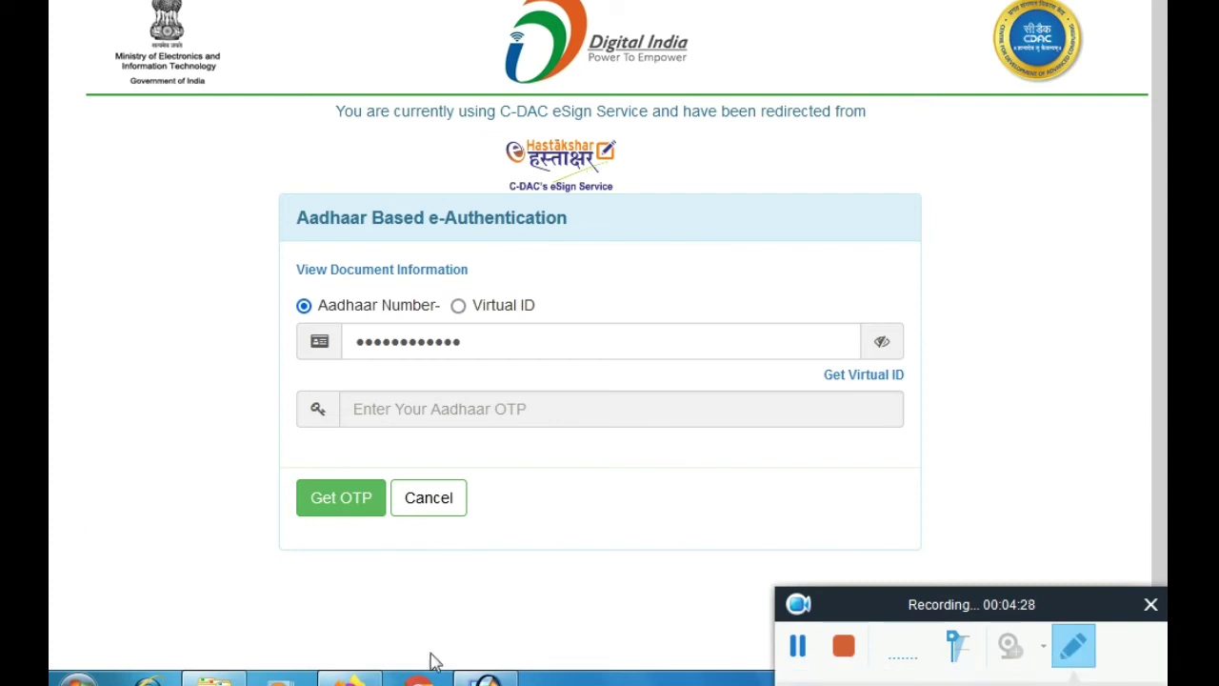
mouse_move(221, 494)
mouse_down()
mouse_move(406, 520)
mouse_move(415, 573)
mouse_up()
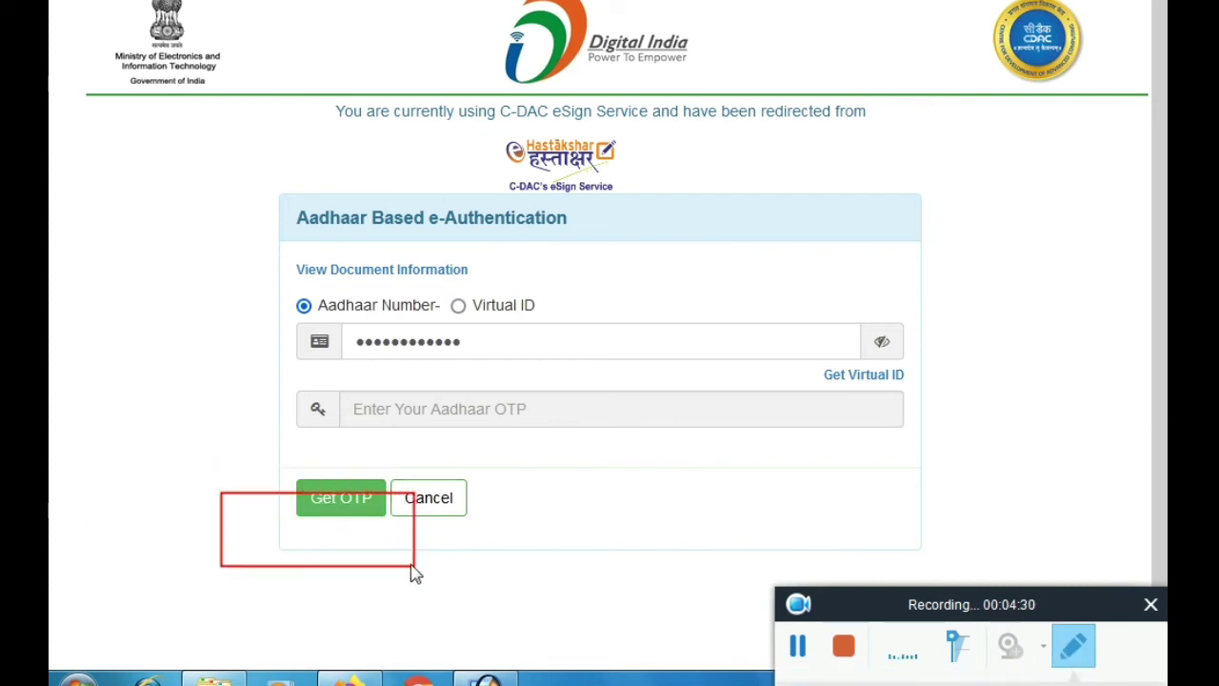
click(1072, 648)
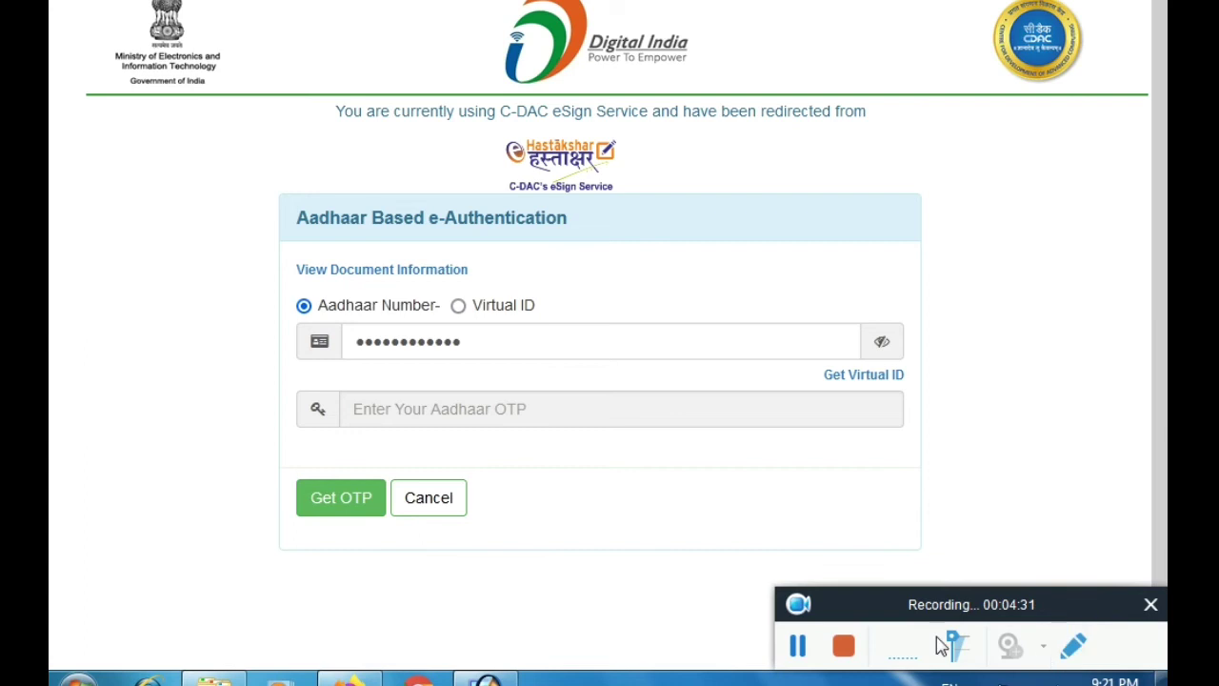
Request the Aadhaar OTP and enter the received verification code
click(340, 506)
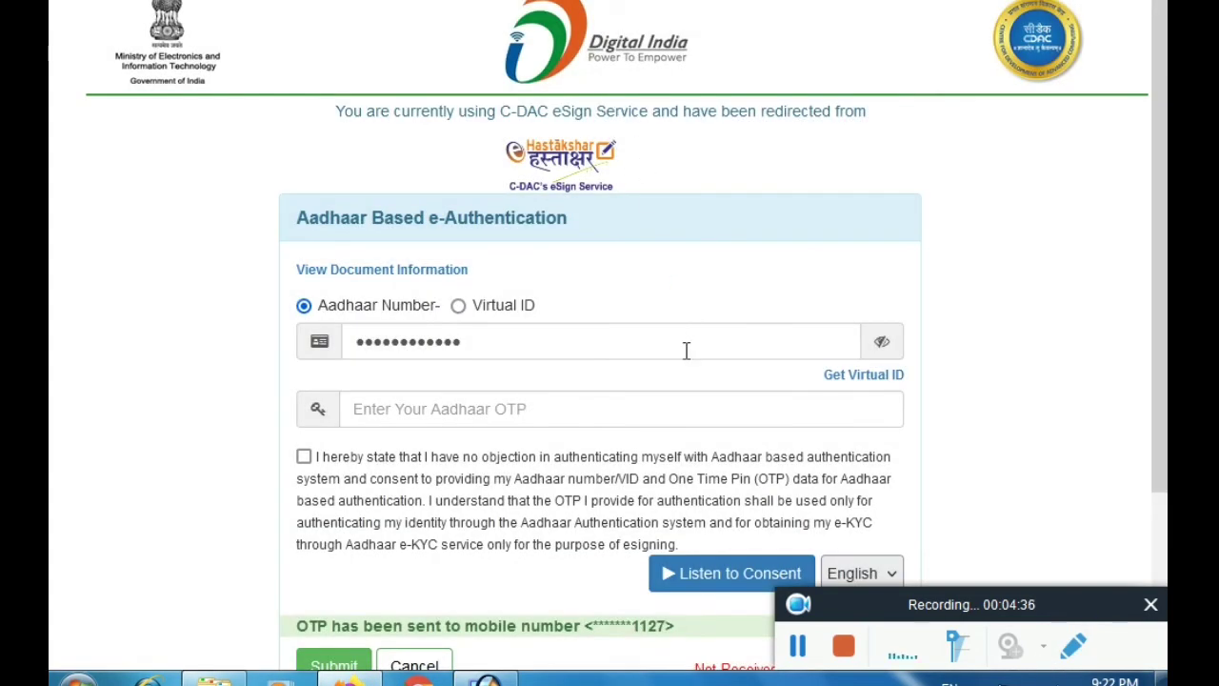
scroll(696, 376, down, 2)
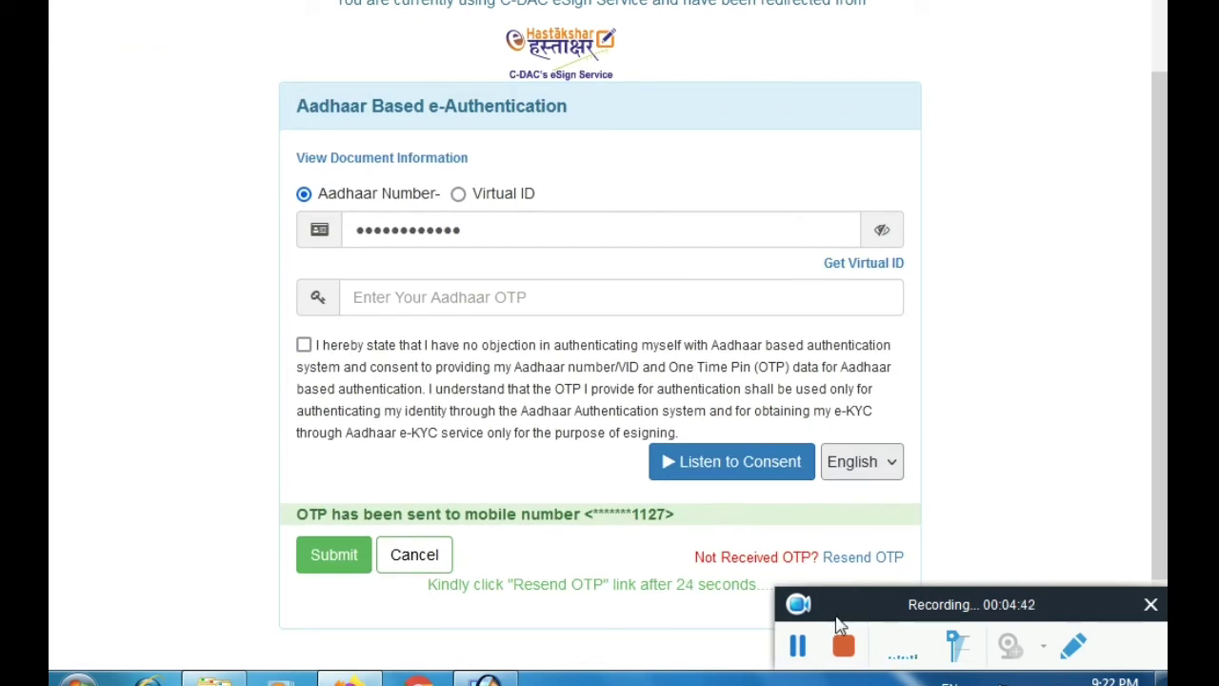
click(798, 648)
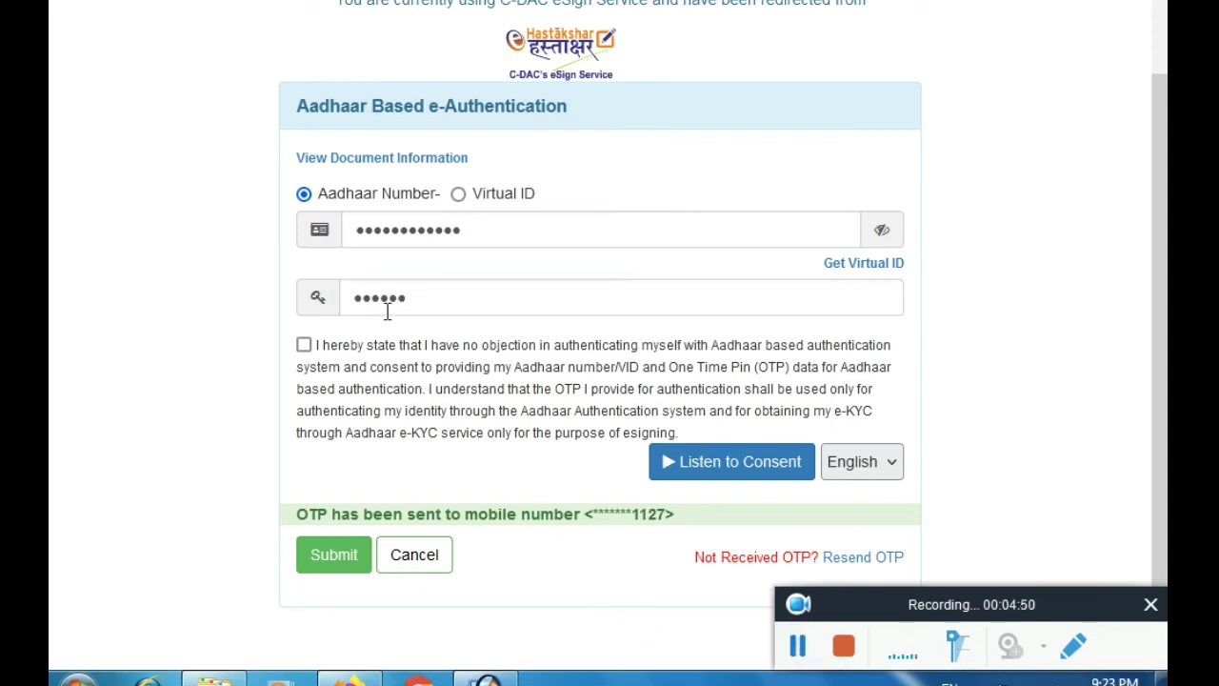
Accept the Aadhaar authentication consent statement and submit the e-authentication, declining to save the code as a browser password
click(304, 347)
click(304, 347)
click(304, 347)
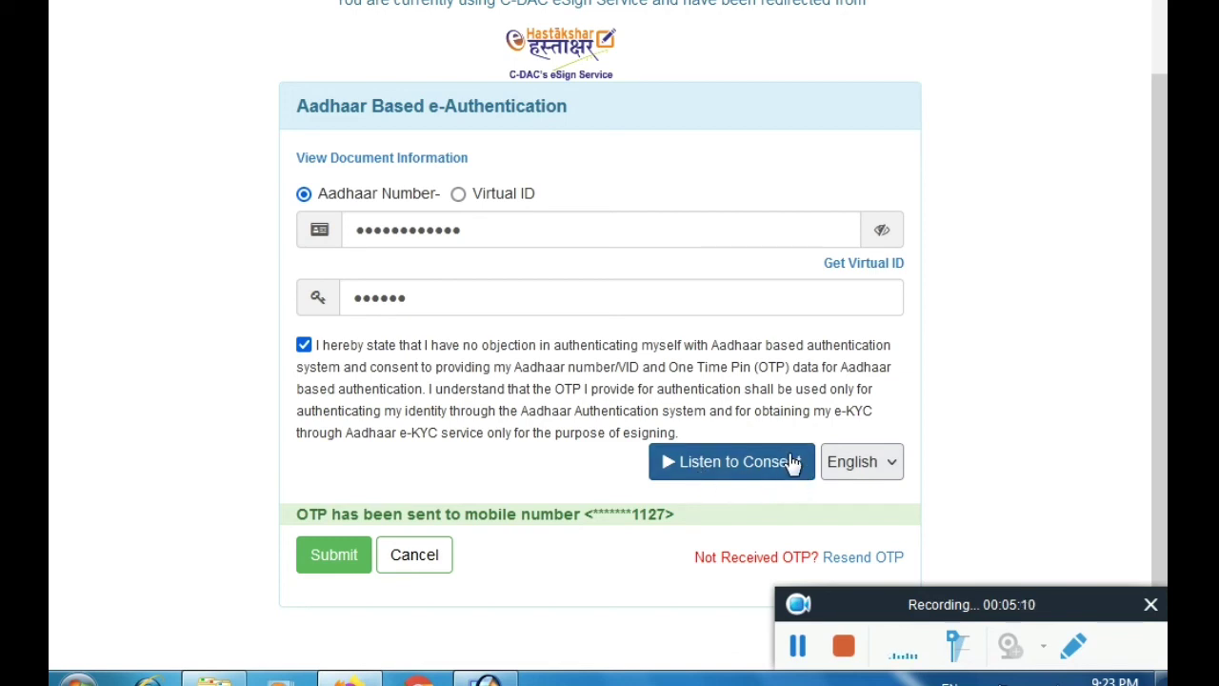
click(896, 474)
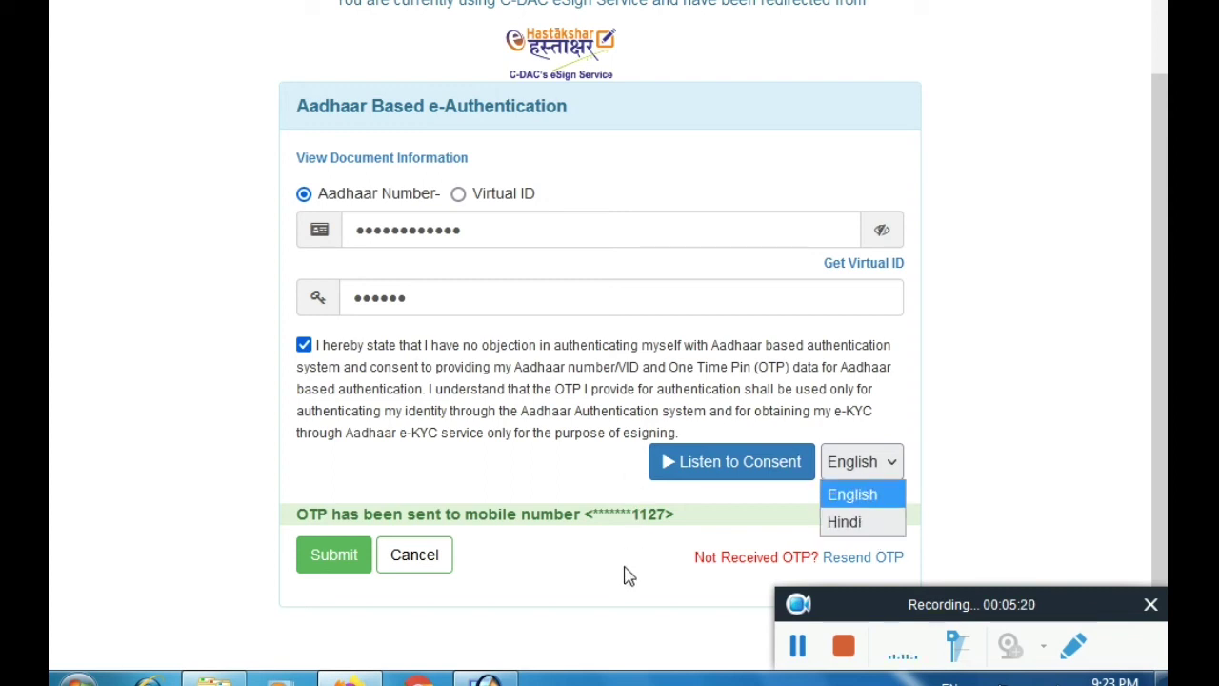
click(317, 560)
click(315, 556)
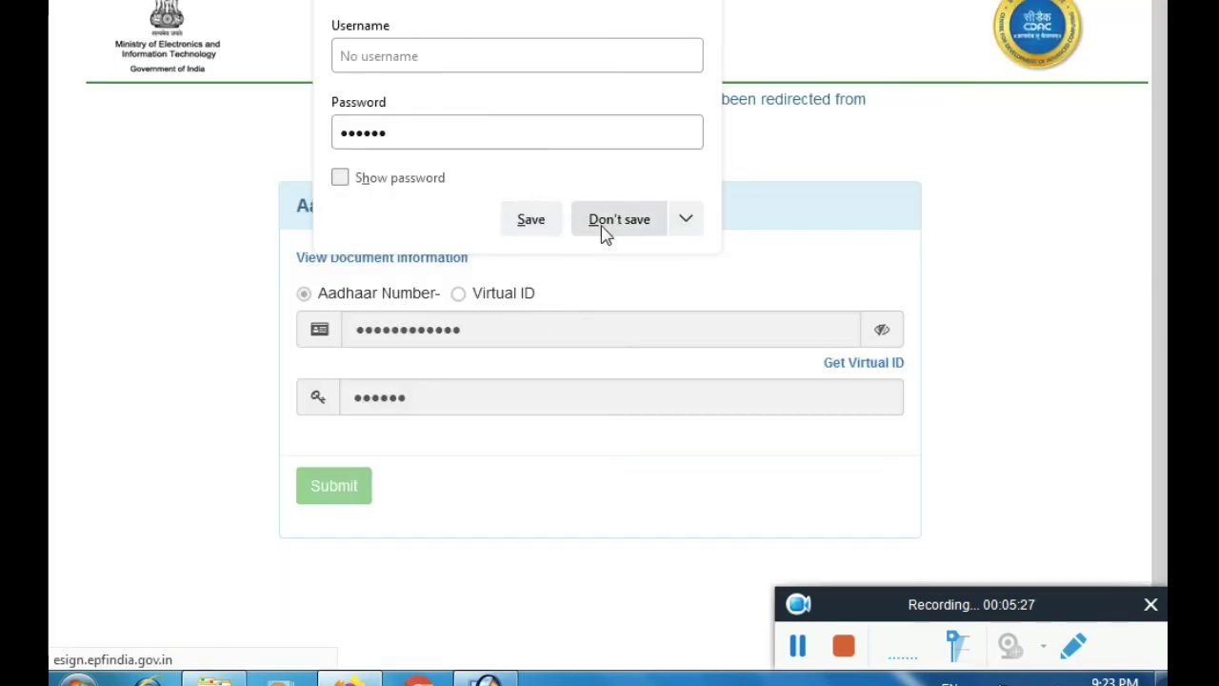
click(603, 229)
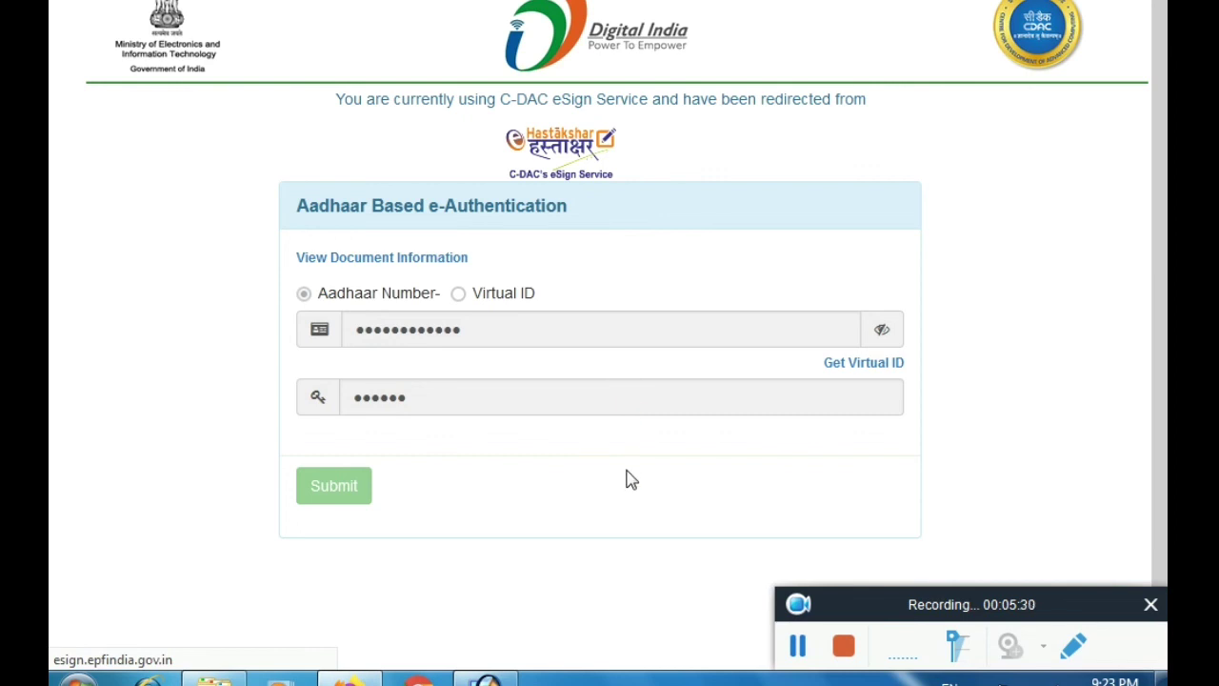
click(798, 646)
click(798, 646)
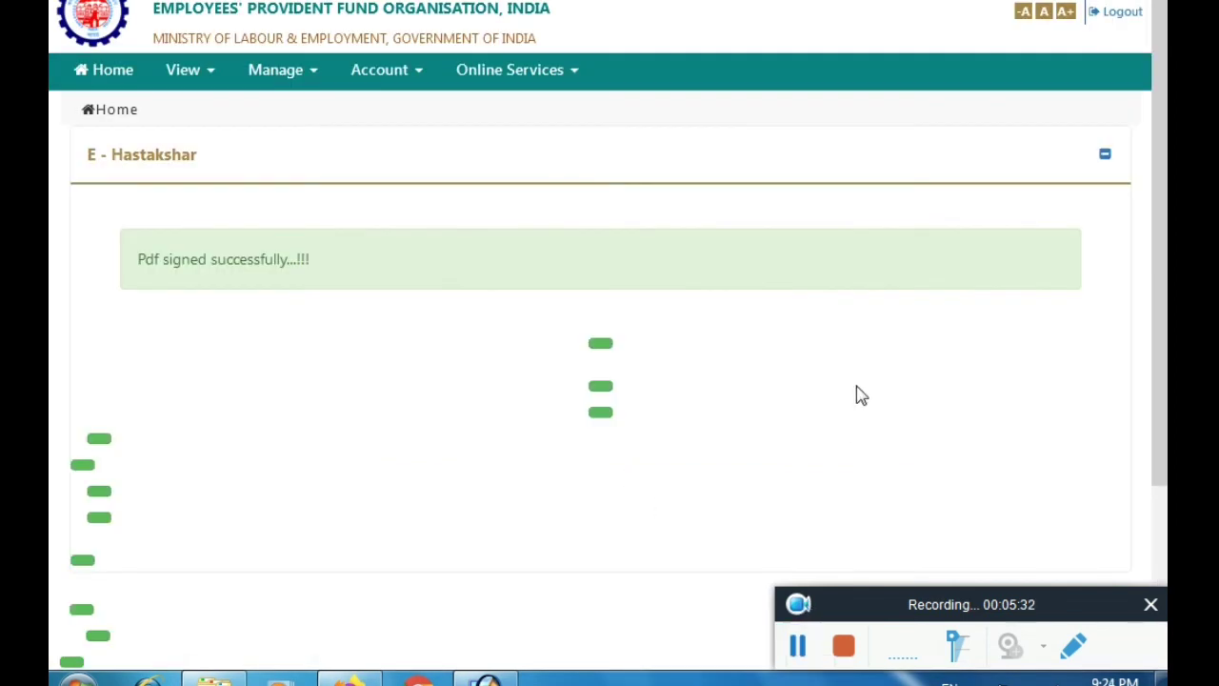